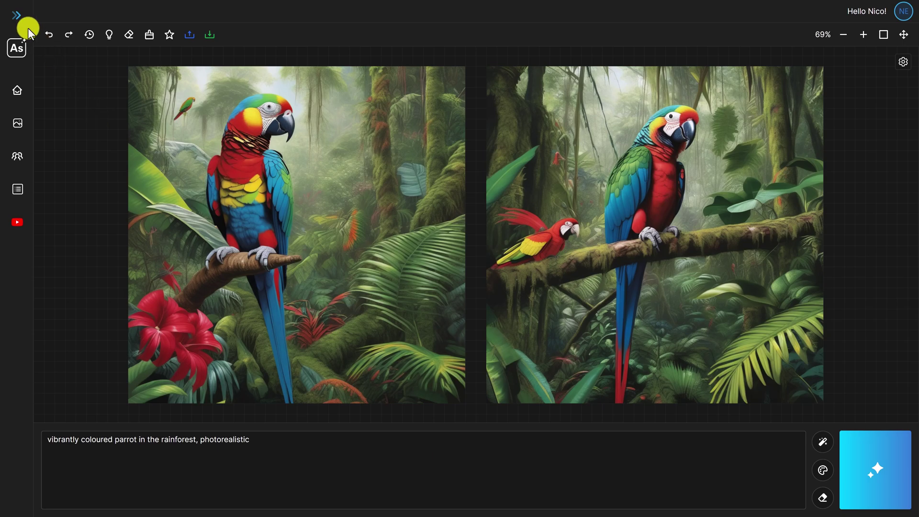
Expand the left sidebar so section names show beside the two rainforest parrot images.
left_click(17, 16)
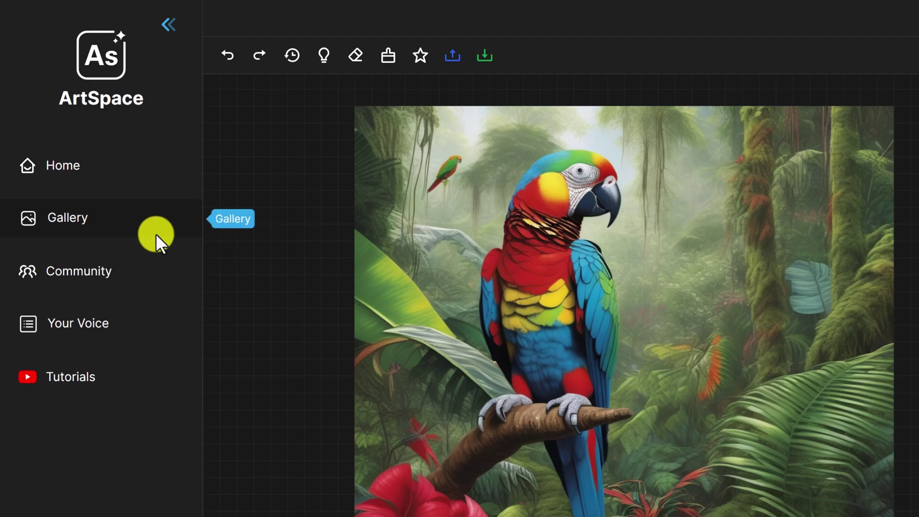
left_click(72, 219)
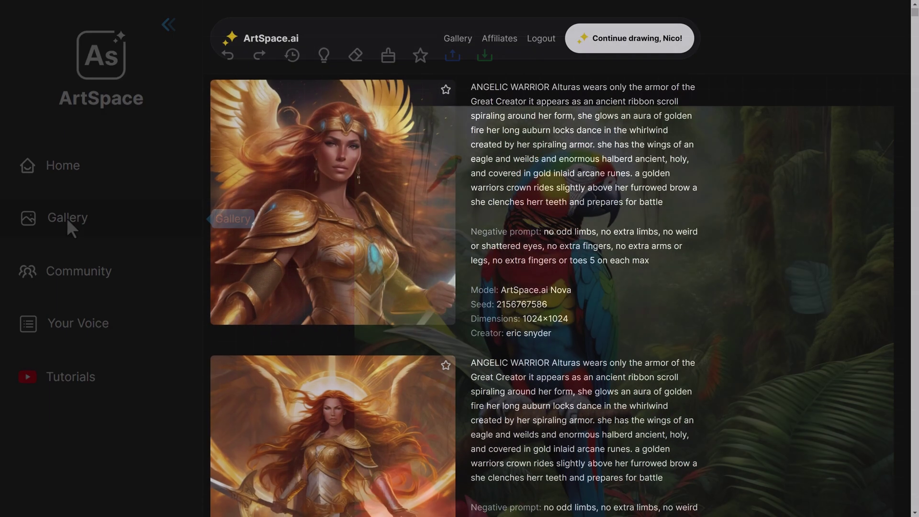
scroll(459, 258, "down", 5)
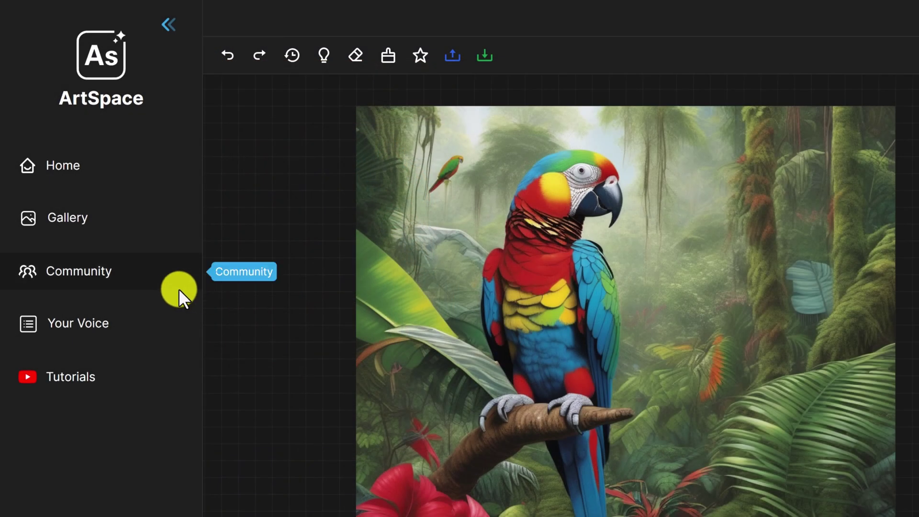
left_click(117, 279)
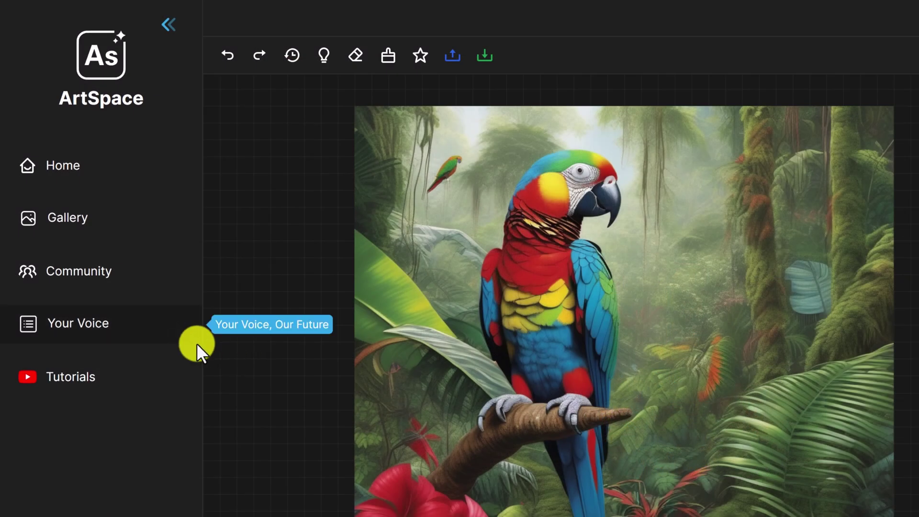
left_click(112, 329)
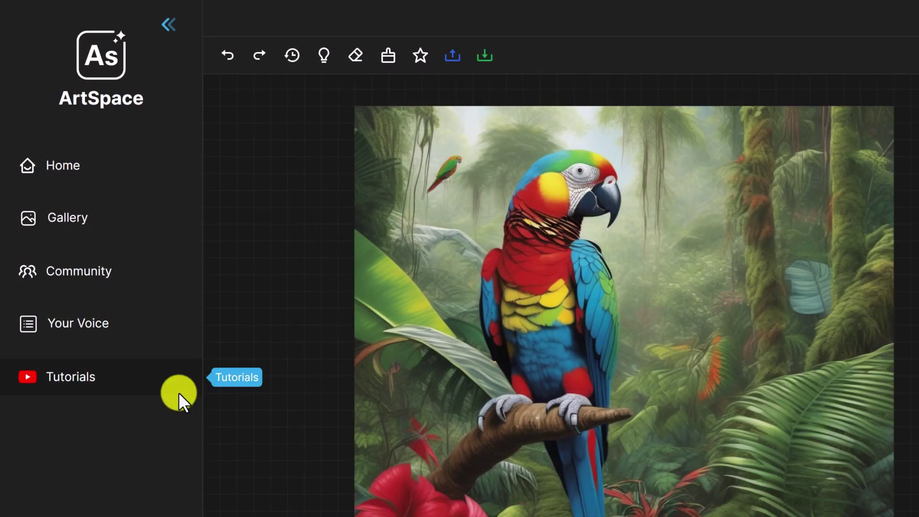
Open the artspaceai YouTube channel's tutorial videos and scroll down the Videos list.
left_click(72, 377)
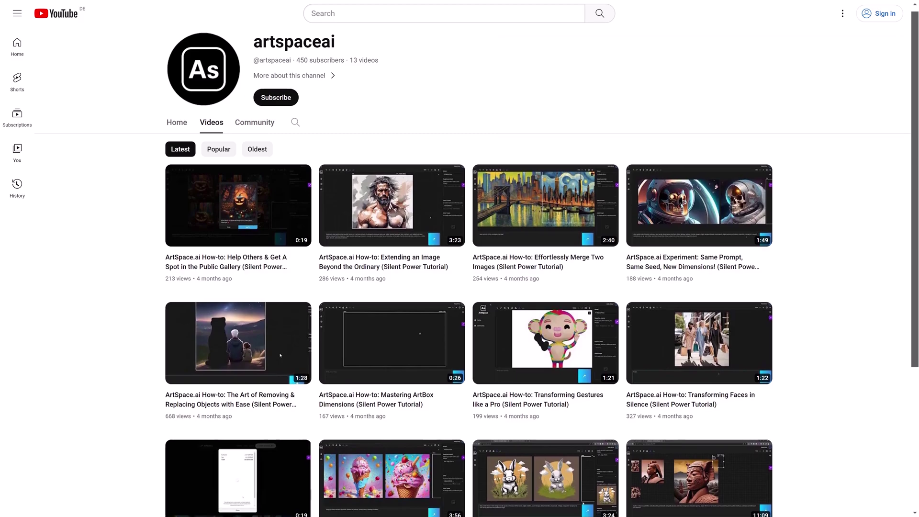
scroll(469, 268, "down", 1)
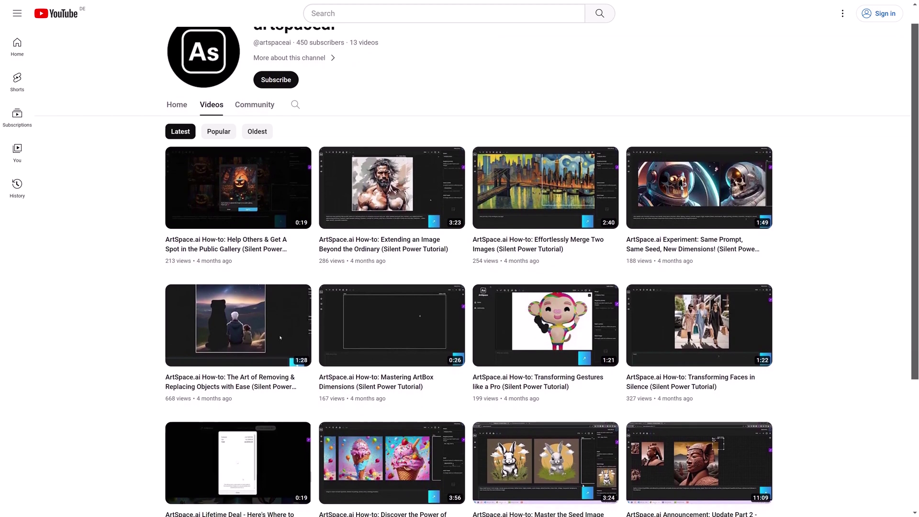
scroll(469, 268, "down", 1)
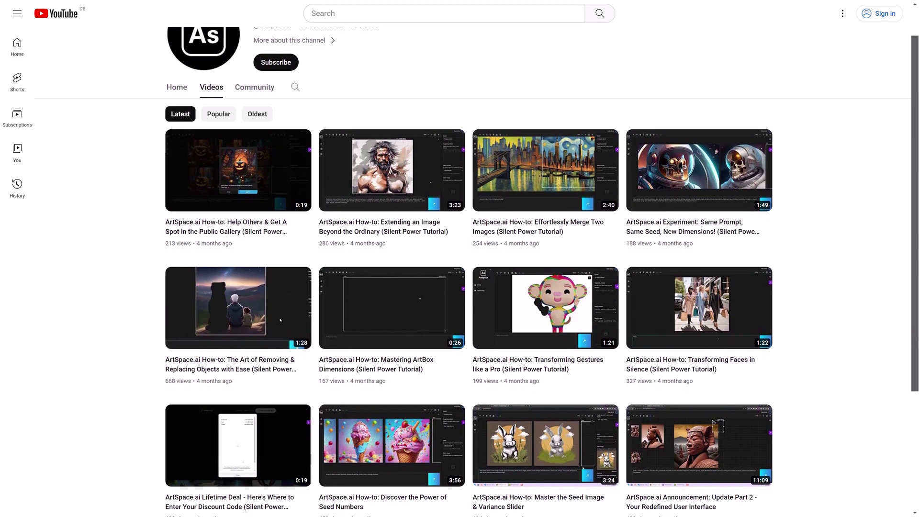
scroll(469, 268, "down", 1)
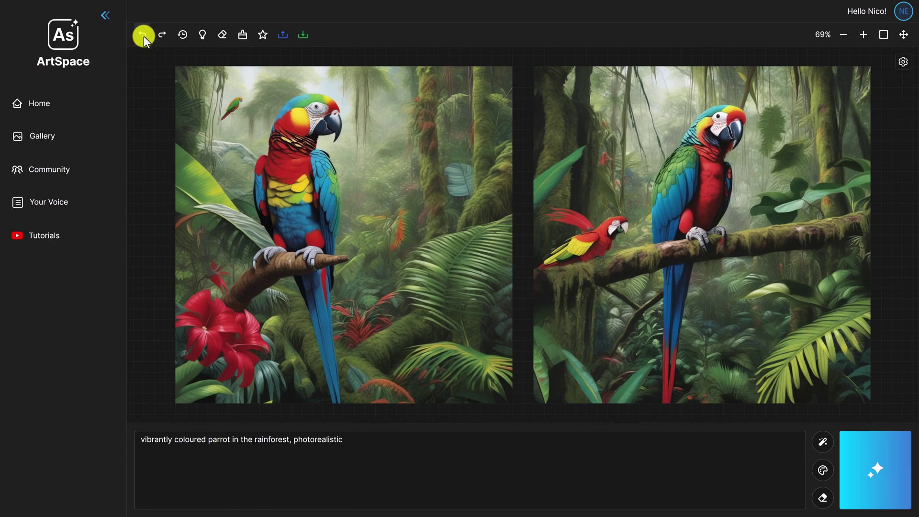
Undo and redo the second parrot image, then delete the coffee generation from History.
left_click(144, 35)
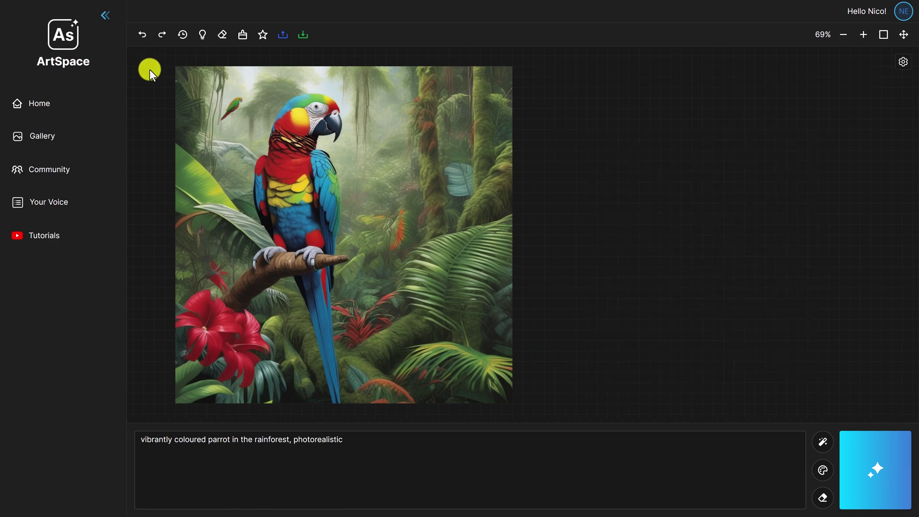
left_click(161, 34)
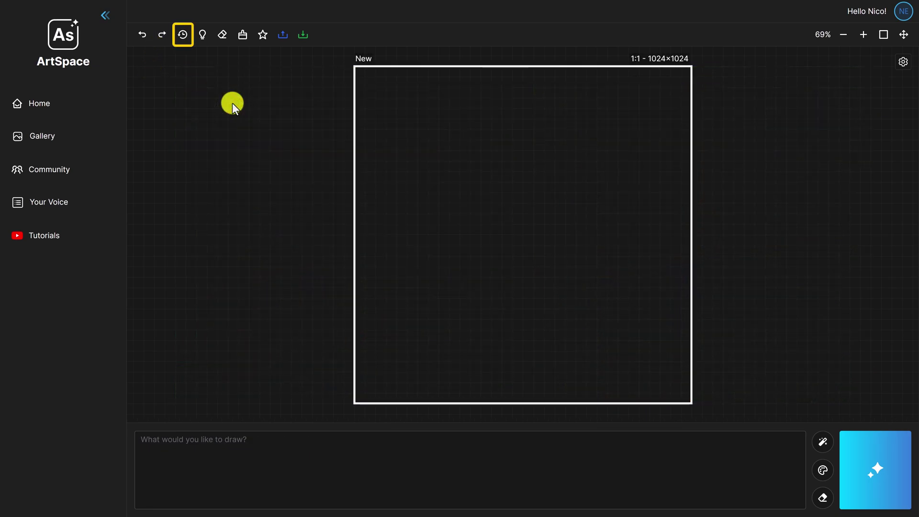
left_click(185, 36)
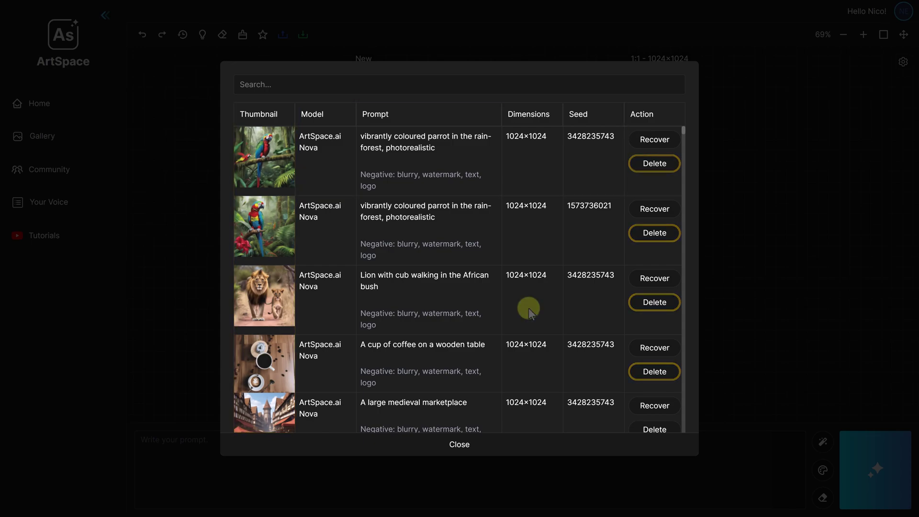
left_click(655, 372)
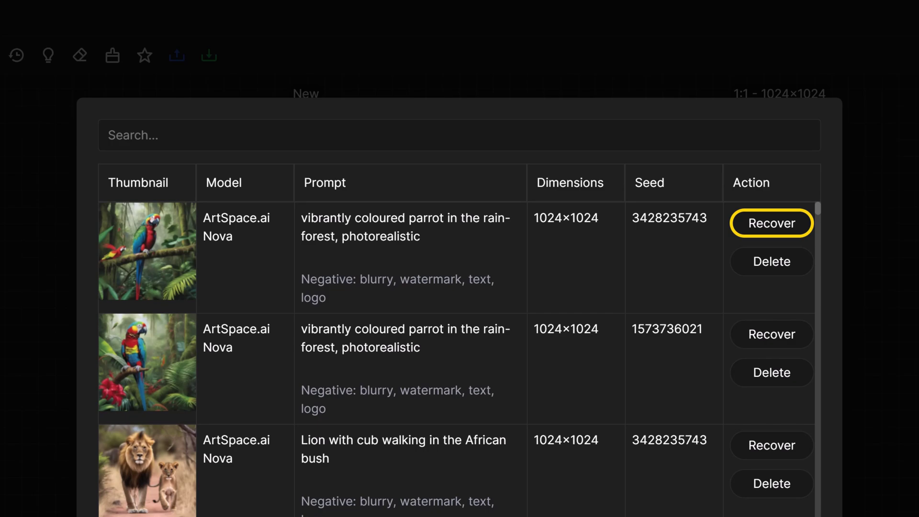
Recover the first rainforest parrot prompt, generate a new image, and open the Inspire prompt builder.
left_click(749, 230)
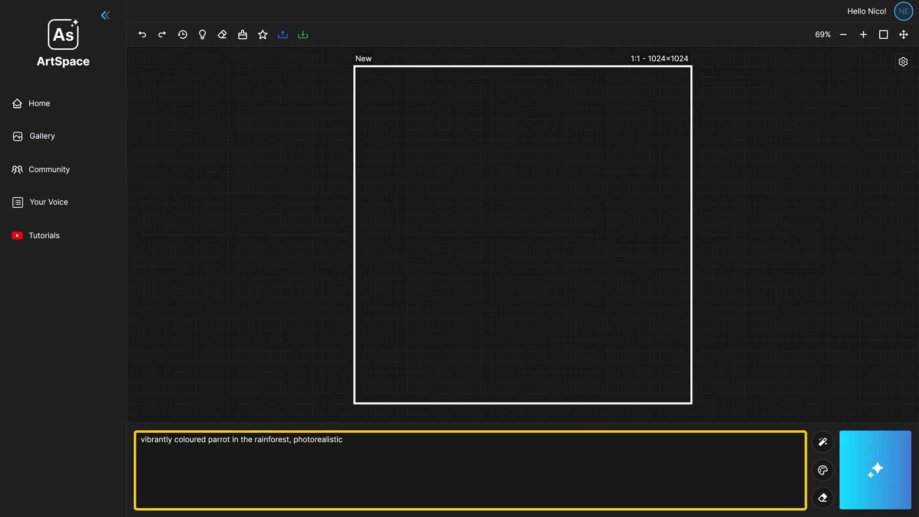
left_click(869, 459)
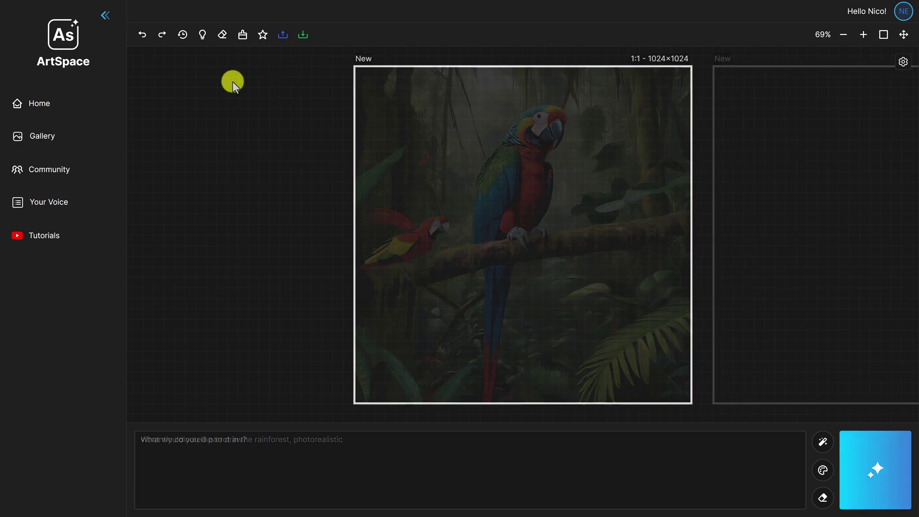
left_click(203, 34)
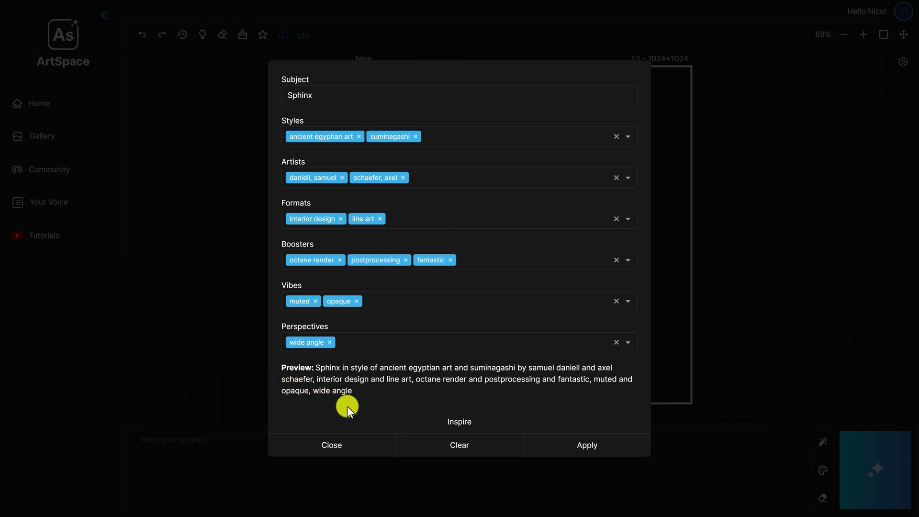
Clear the prompt builder and enter the subject 'chocolate ice cream in a waffle cone'.
left_click(459, 445)
left_click(460, 114)
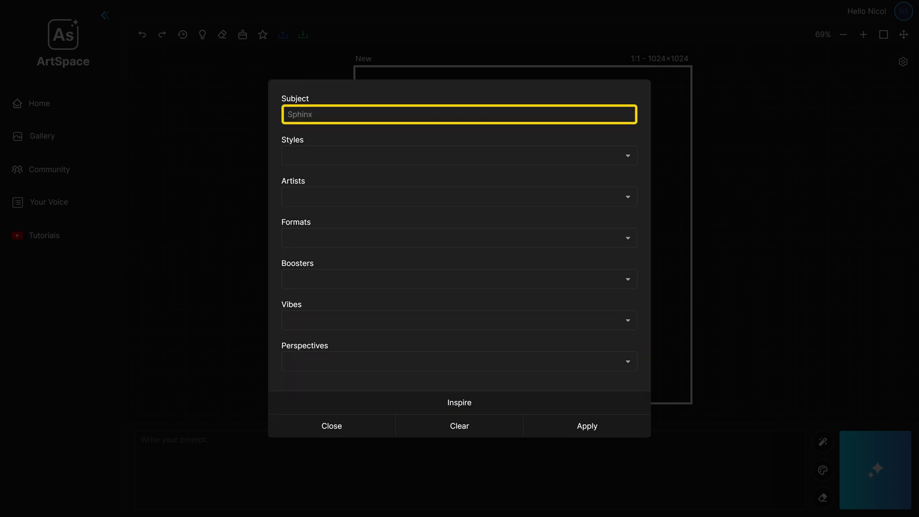
left_click(446, 176)
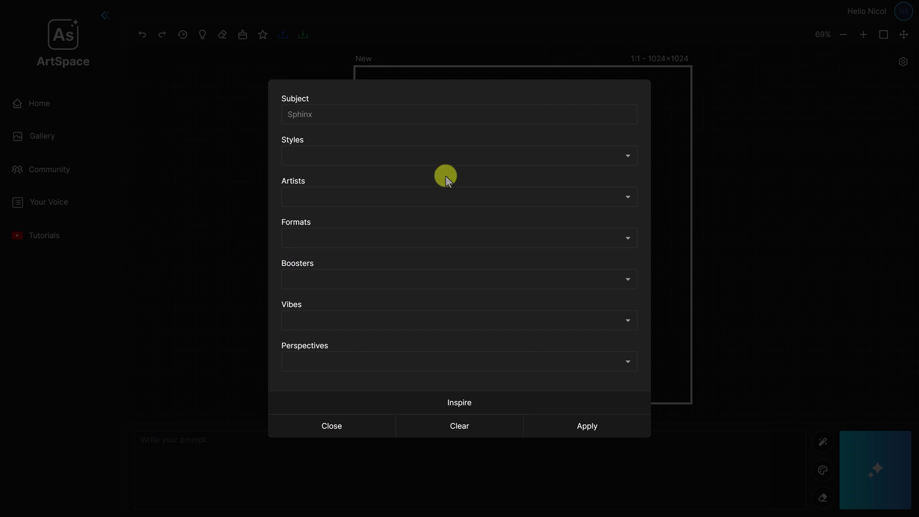
left_click(294, 115)
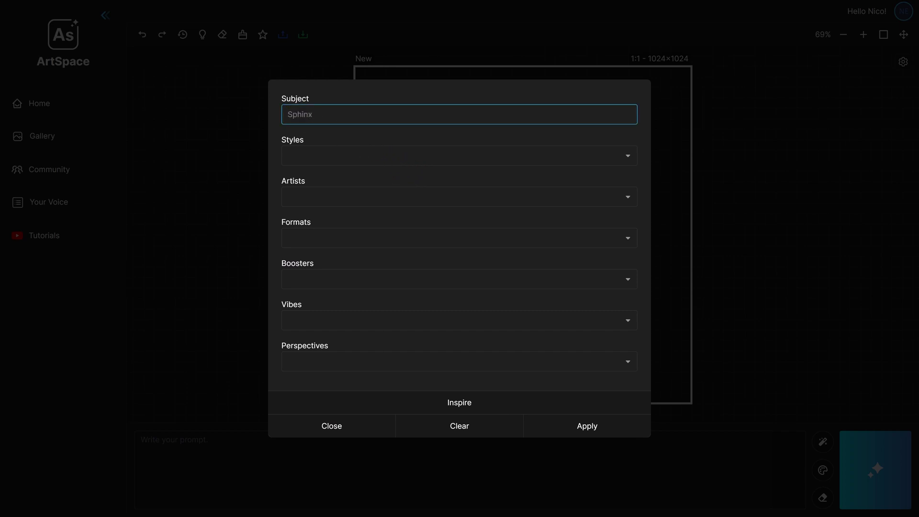
type("chocolate ice cream in a waffle cone")
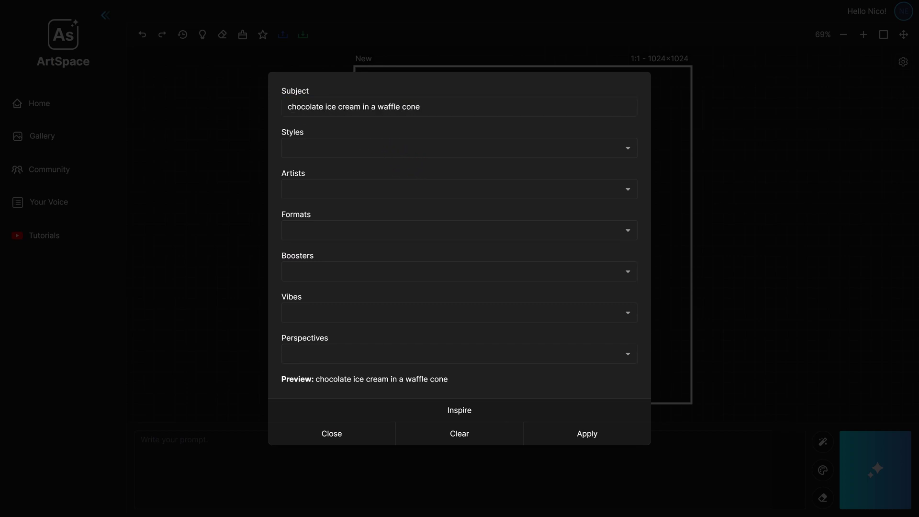
Add photorealism style, artists gustave doré and henri matisse, and cgi format.
left_click(363, 147)
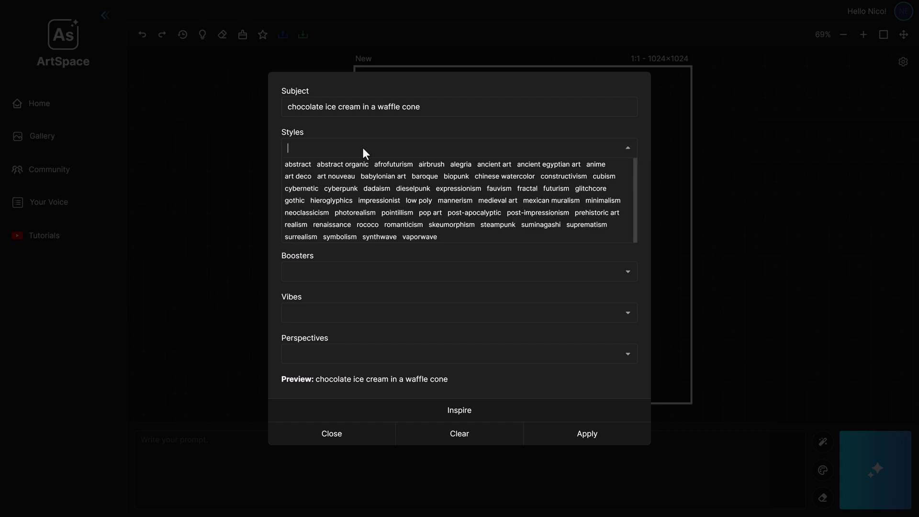
left_click(353, 216)
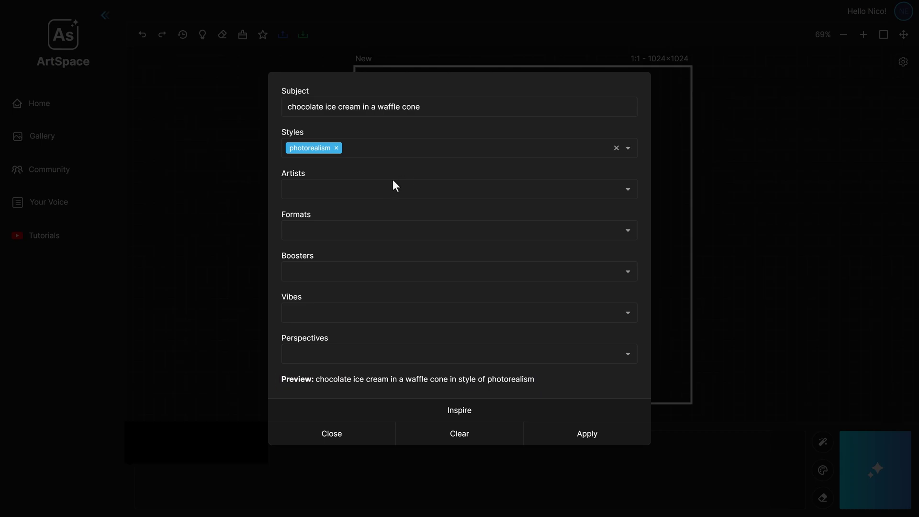
left_click(383, 188)
left_click(356, 241)
left_click(413, 279)
left_click(380, 224)
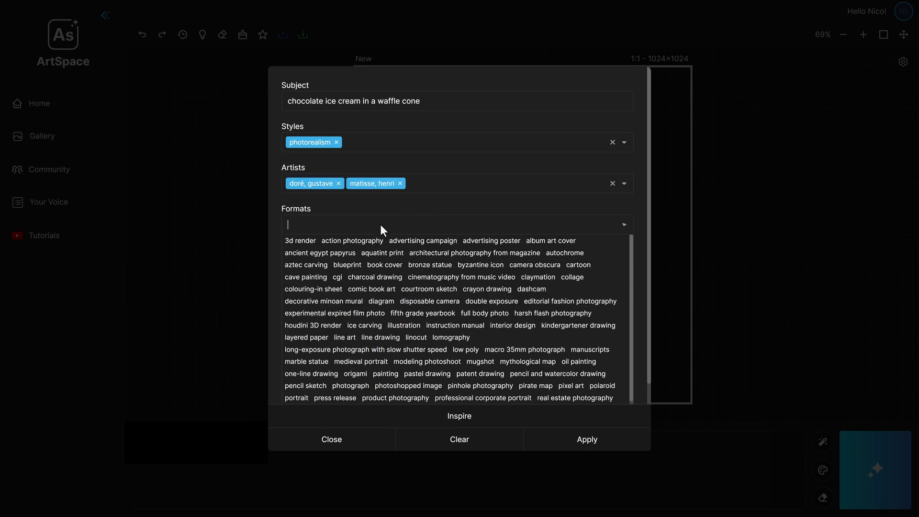
left_click(341, 276)
Add 4k resolution and trending on artstation boosters, futuristic vibe, in the distance perspective, then apply.
left_click(358, 265)
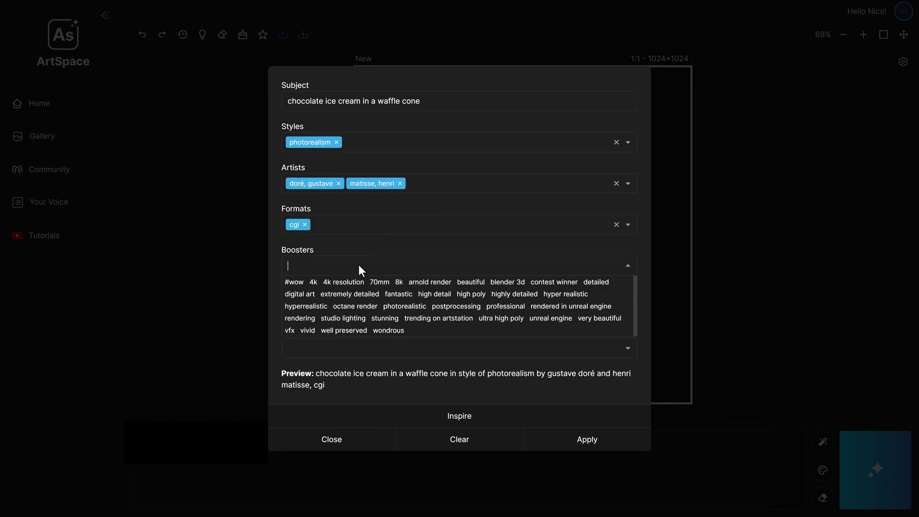
left_click(337, 286)
left_click(397, 318)
left_click(373, 308)
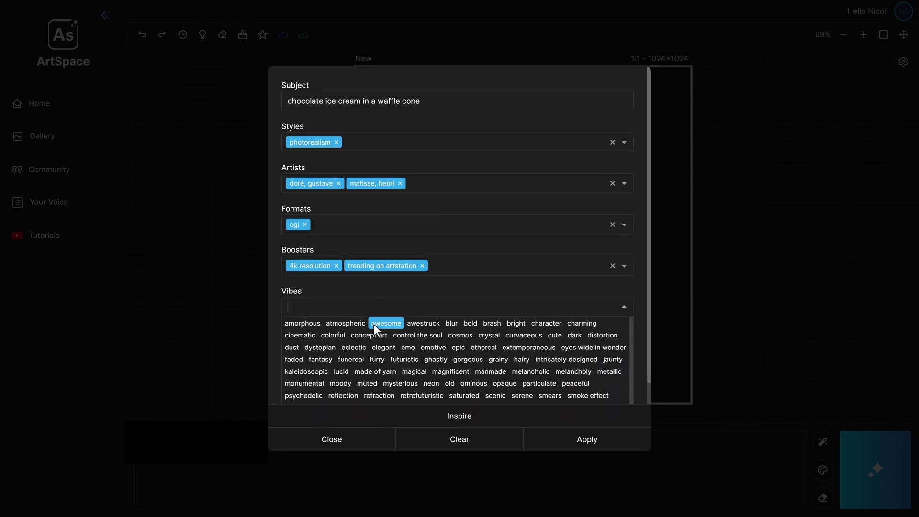
left_click(404, 359)
left_click(364, 347)
left_click(402, 385)
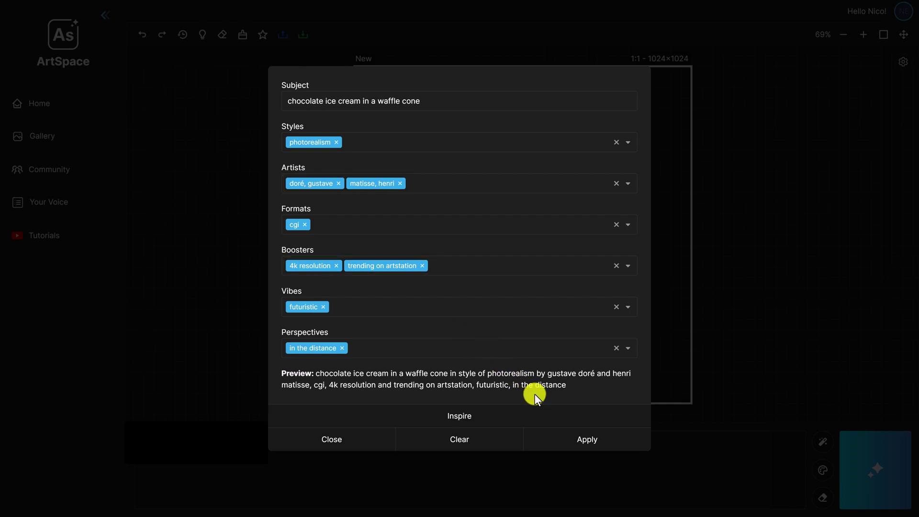
left_click(586, 440)
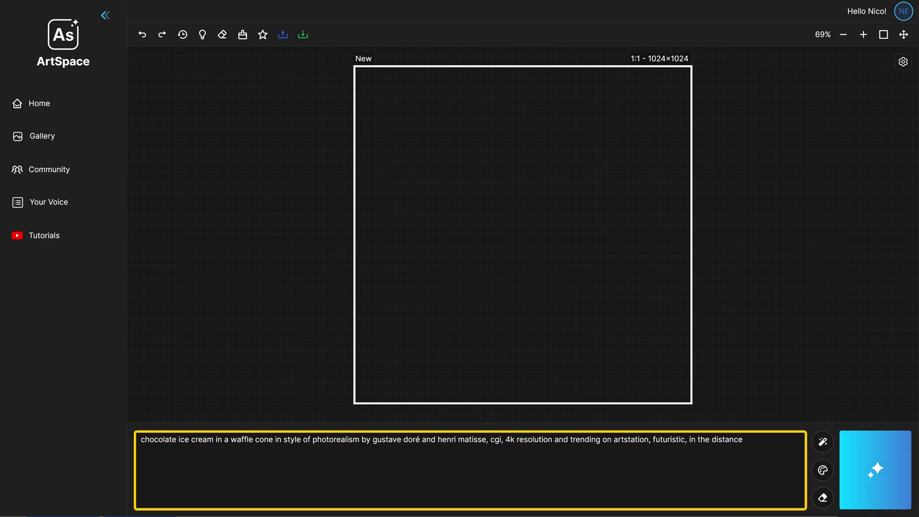
Generate the ice cream image, randomise its tags with Inspire, generate again, then select the Eraser.
left_click(877, 467)
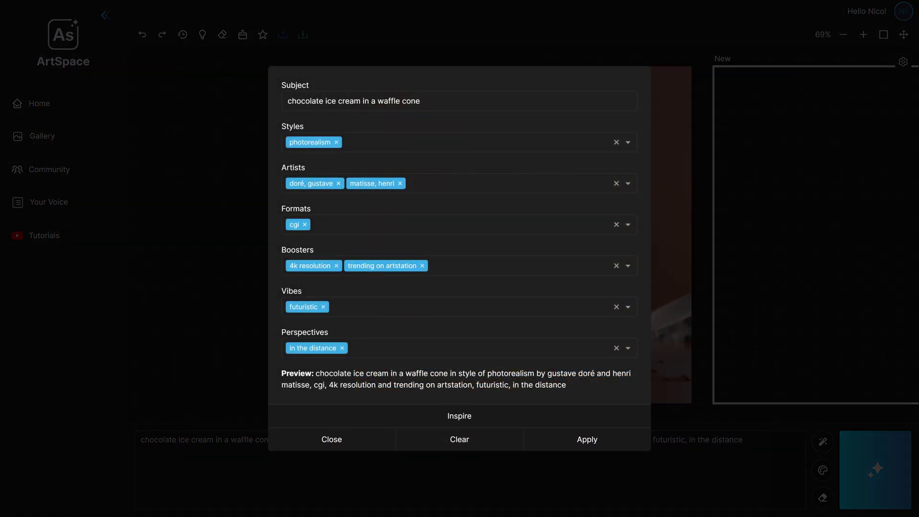
left_click(458, 415)
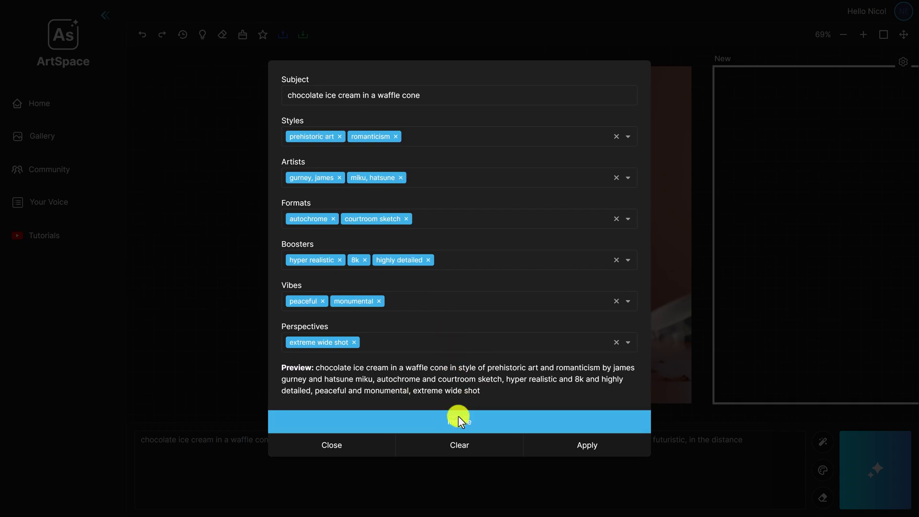
left_click(541, 437)
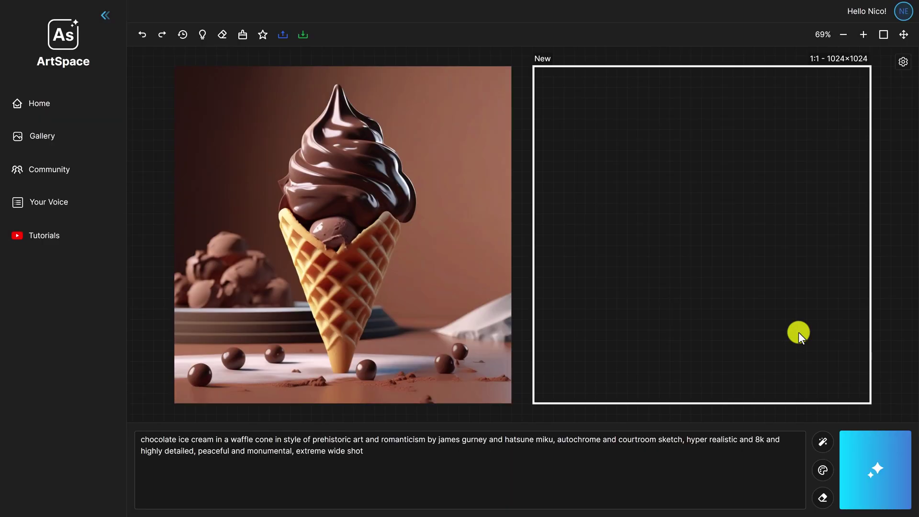
left_click(868, 467)
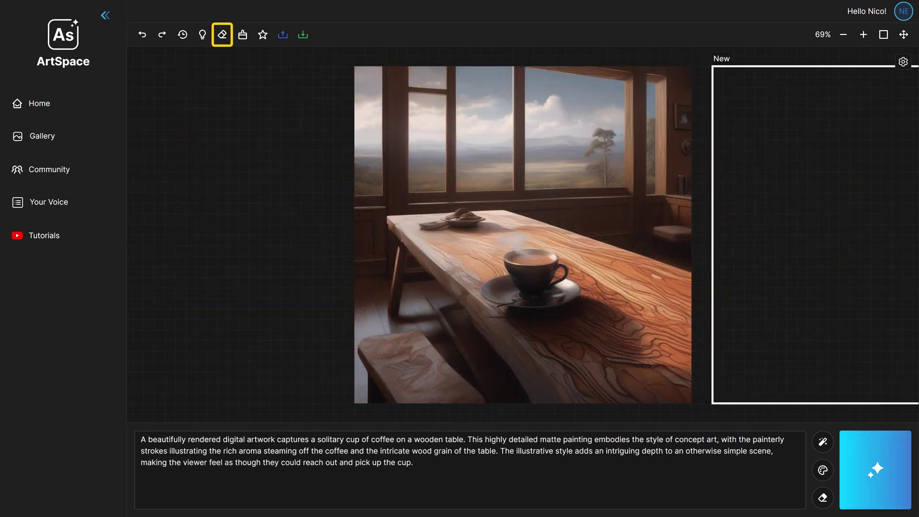
left_click(223, 35)
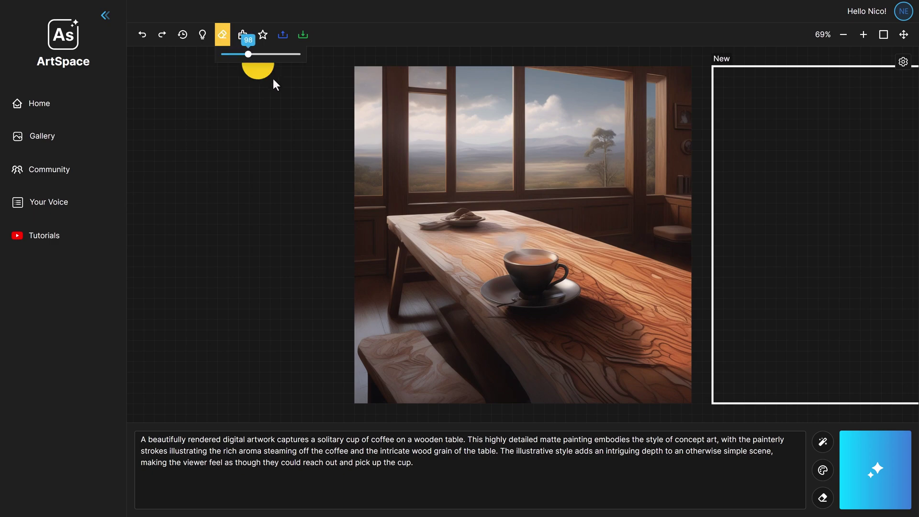
left_click(420, 230)
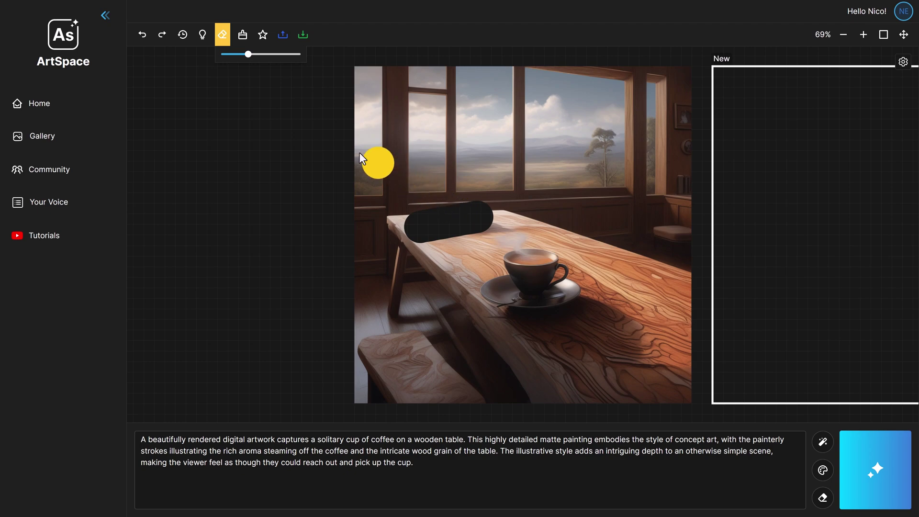
left_click(142, 34)
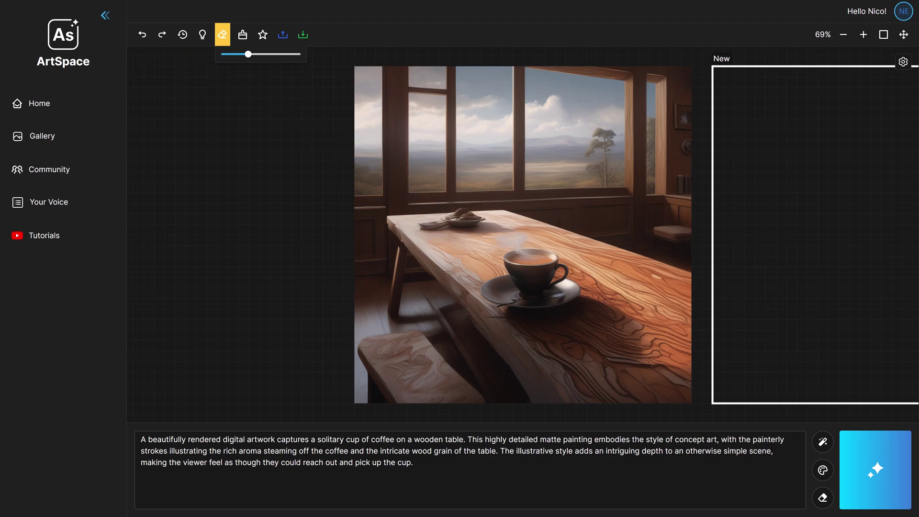
key("Escape")
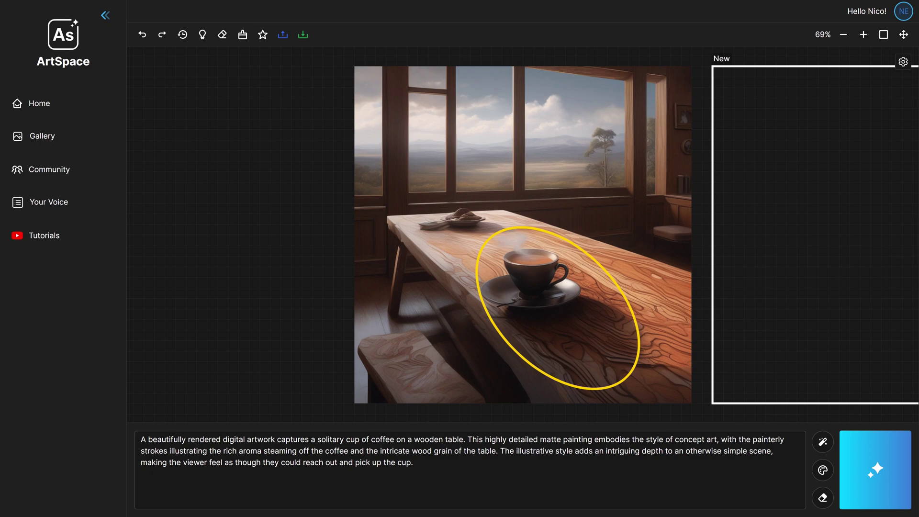
left_click(222, 34)
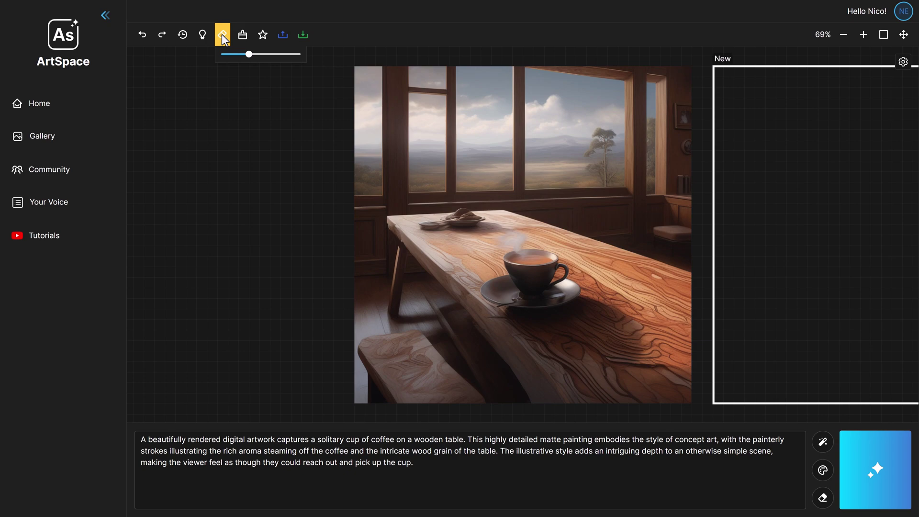
Mask the coffee cup with the eraser and fit the New frame over it at 800×800.
mouse_move(498, 214)
left_mouse_down()
mouse_move(543, 259)
mouse_move(620, 302)
mouse_move(640, 348)
mouse_move(519, 258)
mouse_move(478, 247)
mouse_move(532, 290)
mouse_move(614, 334)
mouse_move(603, 351)
mouse_move(480, 269)
mouse_move(473, 288)
mouse_move(588, 362)
mouse_move(627, 368)
left_mouse_up()
left_click(881, 235)
left_click_drag(859, 235, 522, 235)
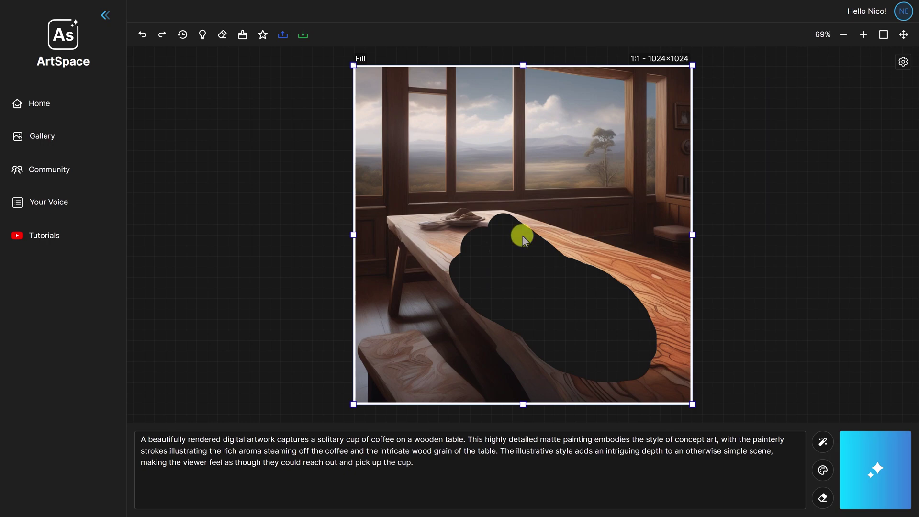
left_click_drag(353, 65, 427, 139)
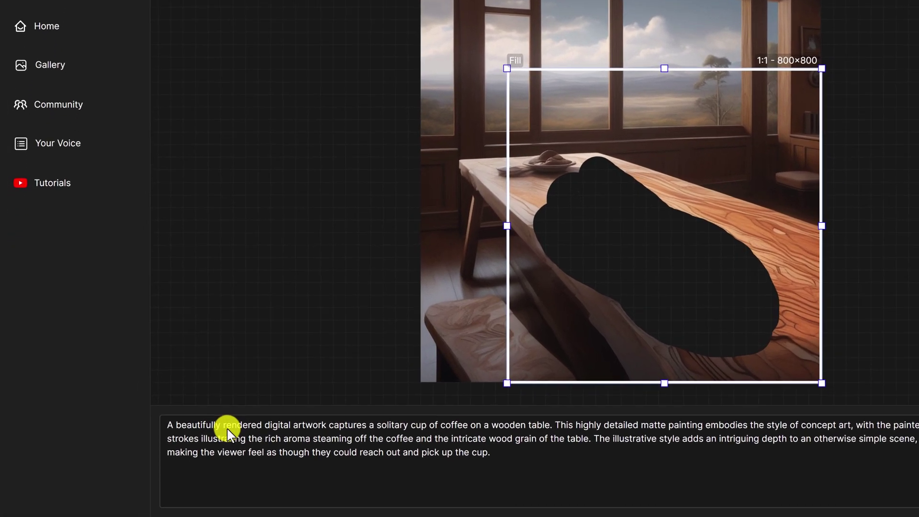
Replace the prompt with 'Fill with wood.' and generate the fill.
triple_click(192, 439)
type("Fill with wood.")
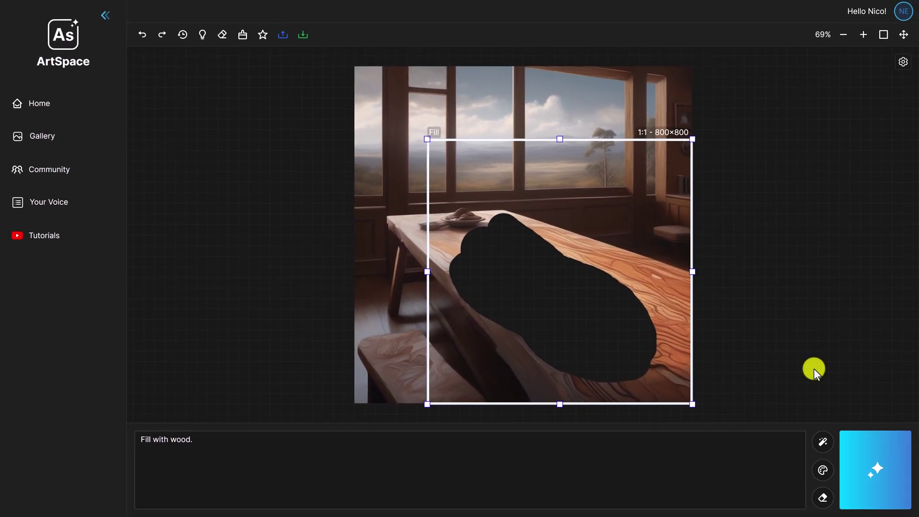
left_click(877, 471)
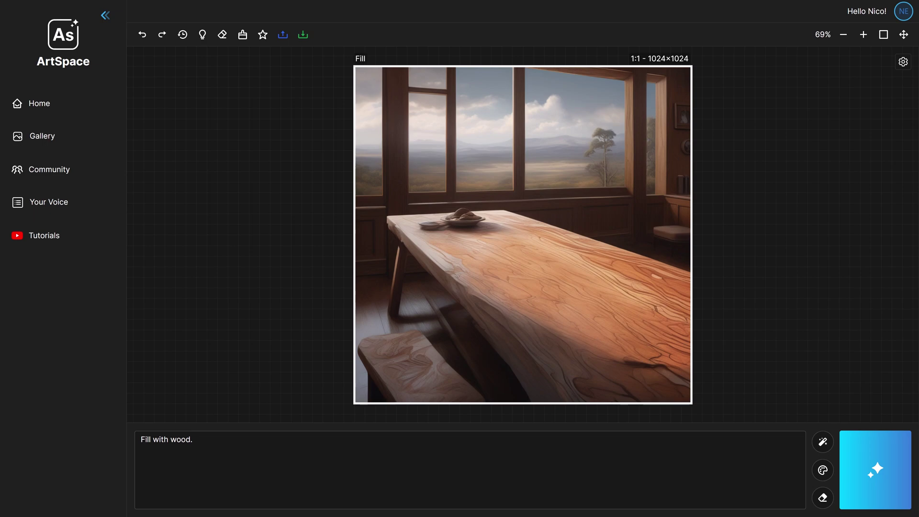
key("e")
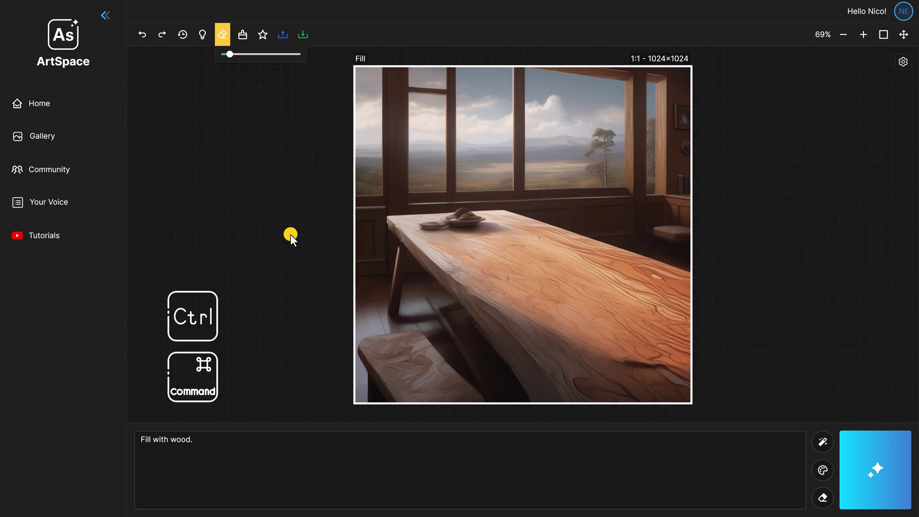
Enlarge the eraser brush and undo back to the original coffee-cup scene.
mouse_move(290, 234)
left_mouse_down()
mouse_move(757, 240)
mouse_move(290, 234)
left_mouse_up()
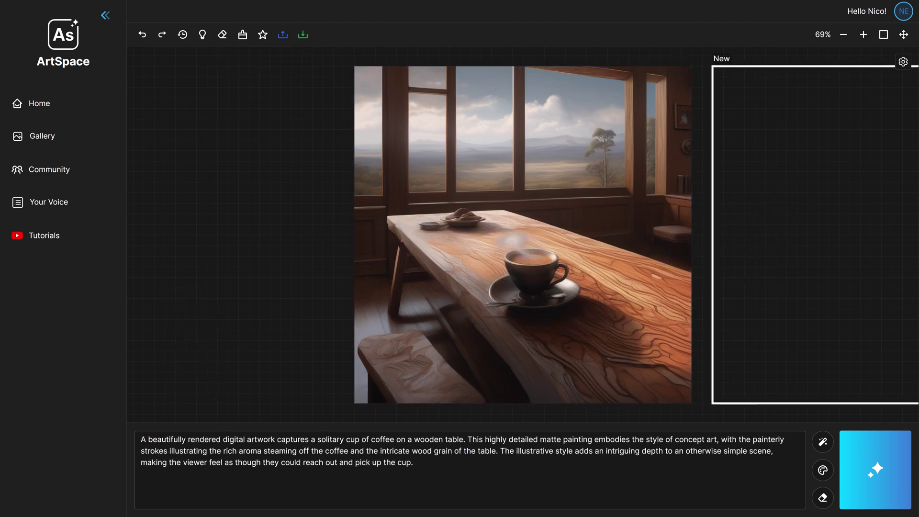
left_click(243, 36)
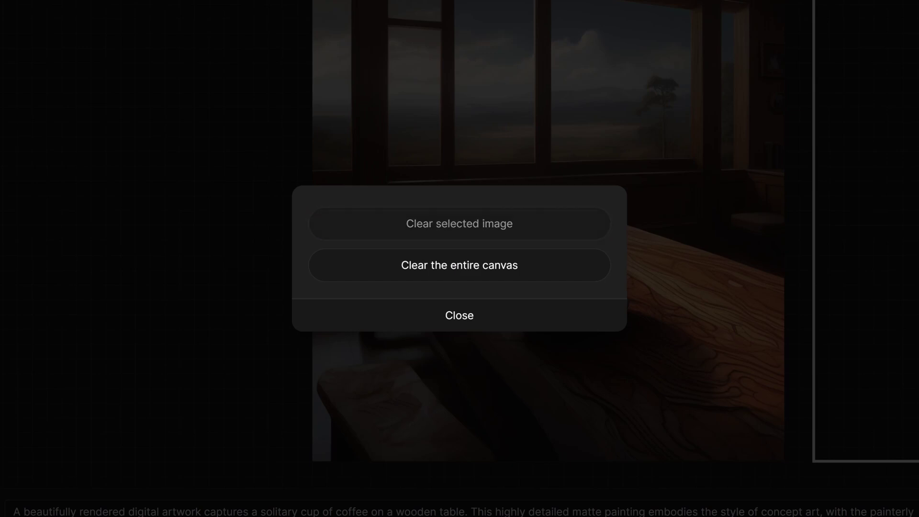
key("Escape")
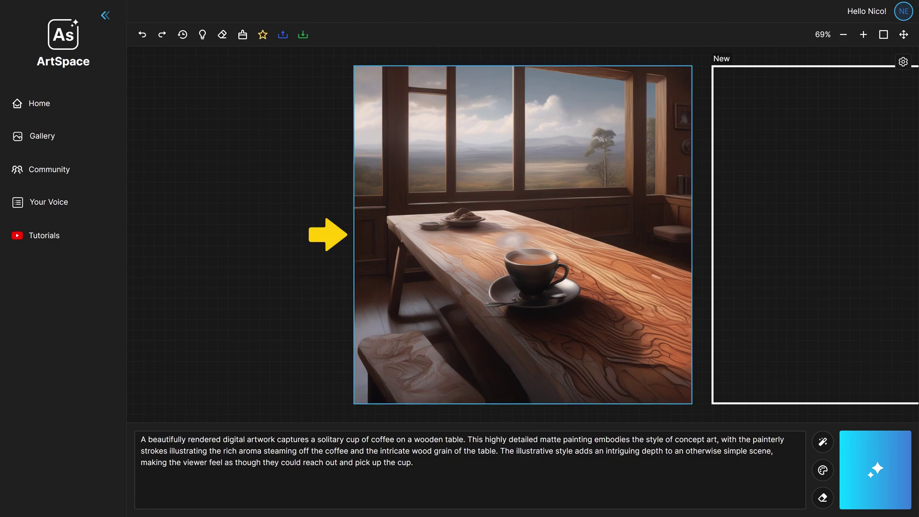
key("Delete")
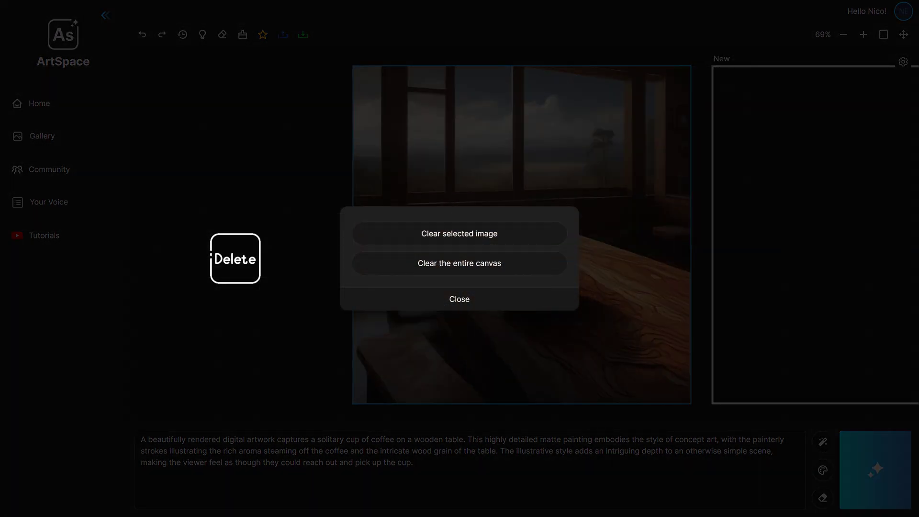
key("Escape")
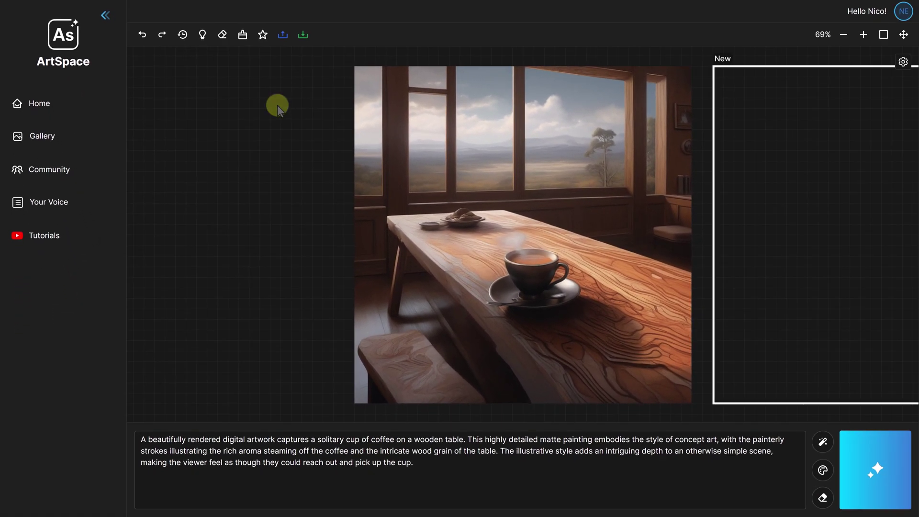
Select the coffee image, start a public Gallery upload, then close the confirmation.
left_click(362, 146)
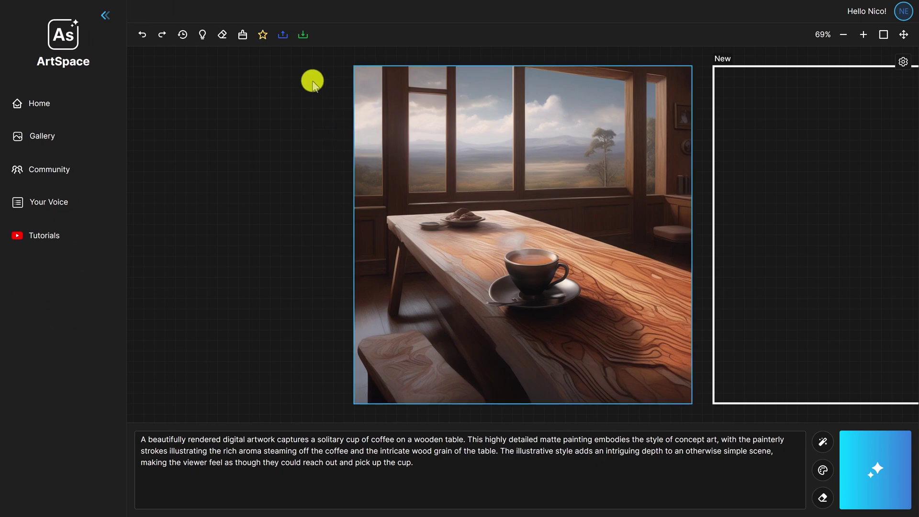
left_click(262, 35)
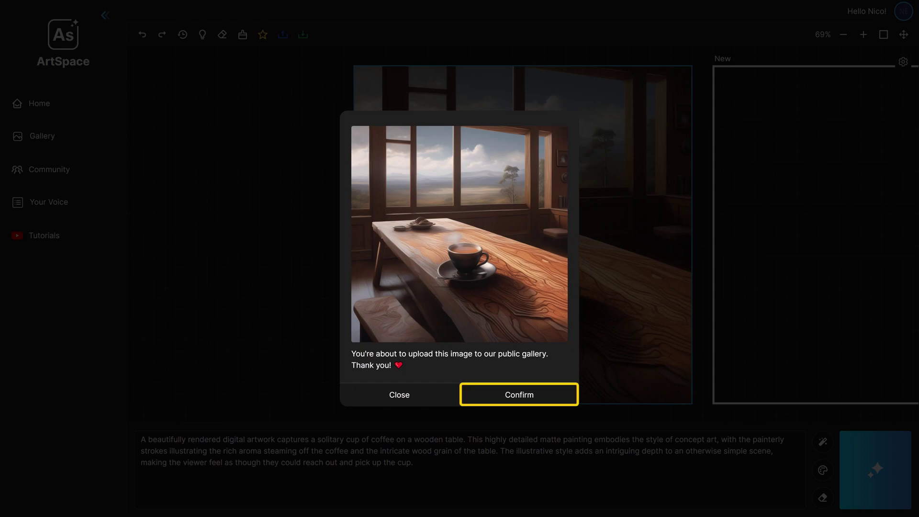
left_click(399, 396)
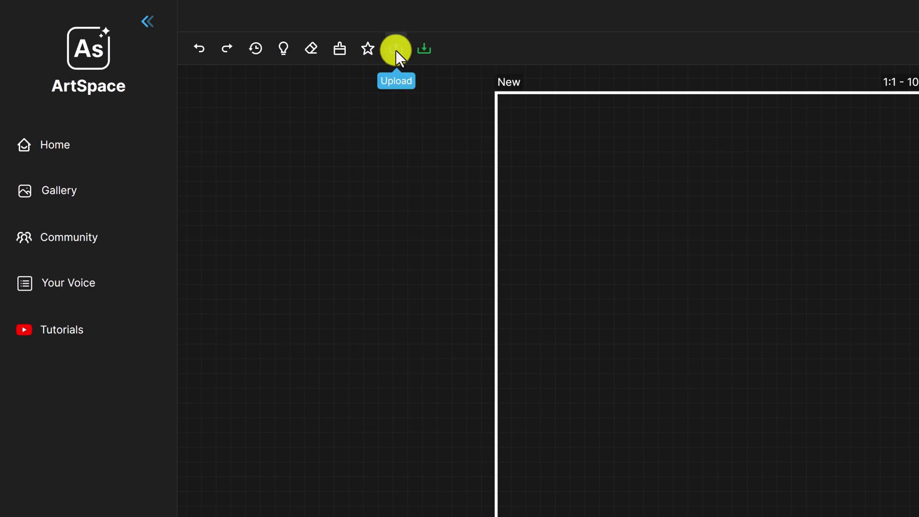
Upload the 'beach' photo from Pictures onto the canvas.
left_click(395, 50)
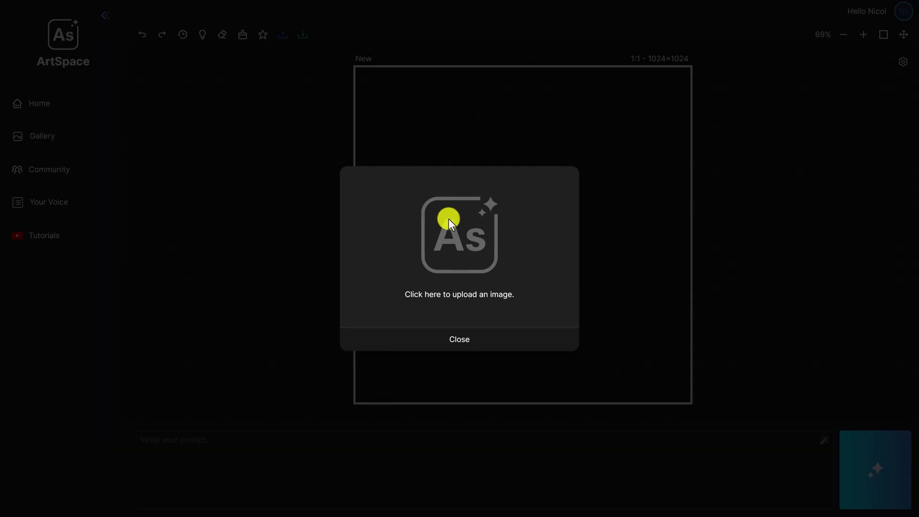
left_click(450, 221)
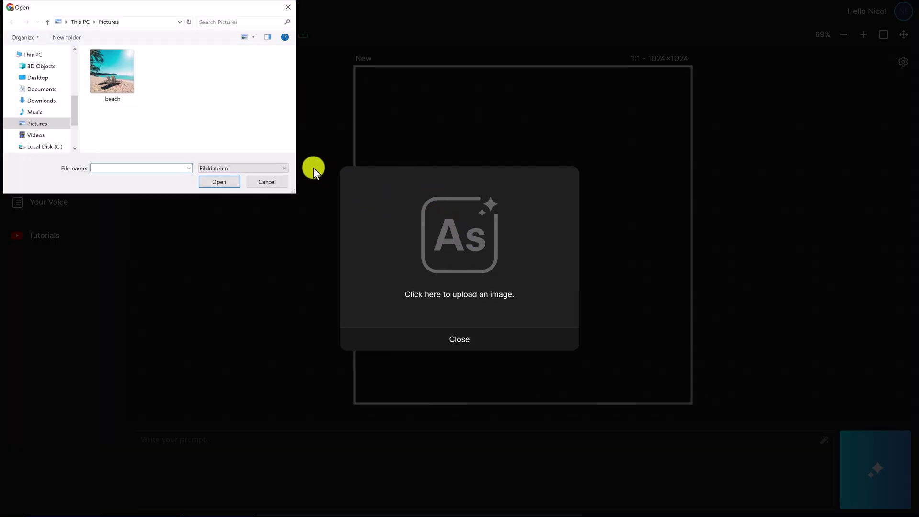
left_click(111, 71)
left_click(218, 181)
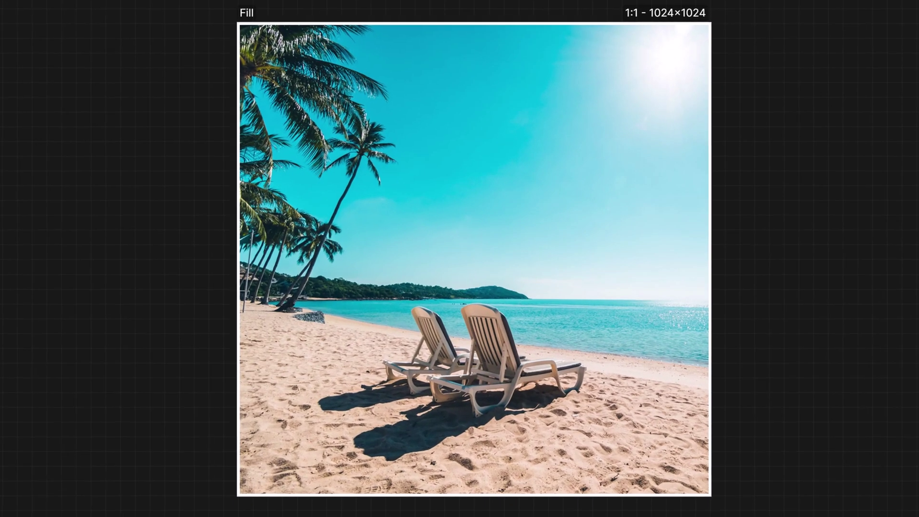
Paint an eraser mask over the two sun loungers and shift the frame right.
left_click(222, 34)
mouse_move(455, 384)
left_mouse_down()
mouse_move(593, 328)
mouse_move(526, 287)
left_mouse_up()
mouse_move(475, 323)
left_mouse_down()
mouse_move(368, 381)
mouse_move(516, 381)
mouse_move(465, 366)
left_mouse_up()
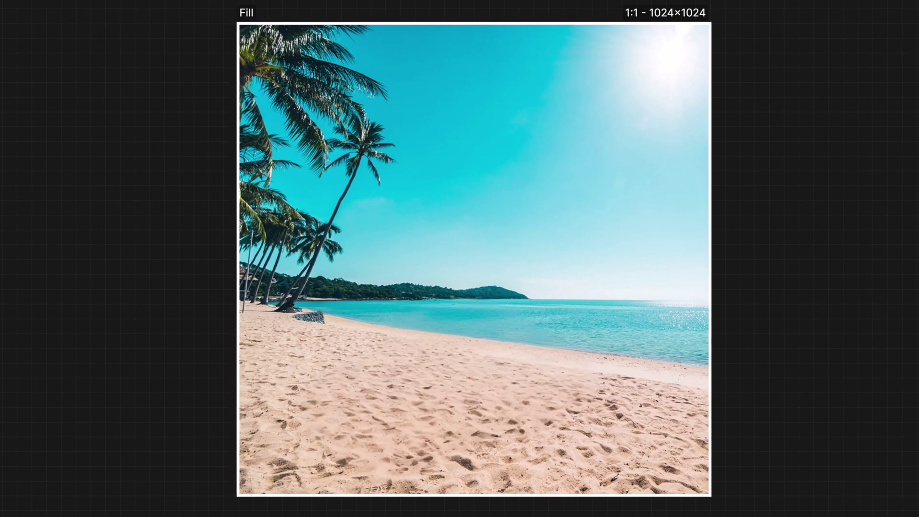
left_click_drag(467, 263, 542, 267)
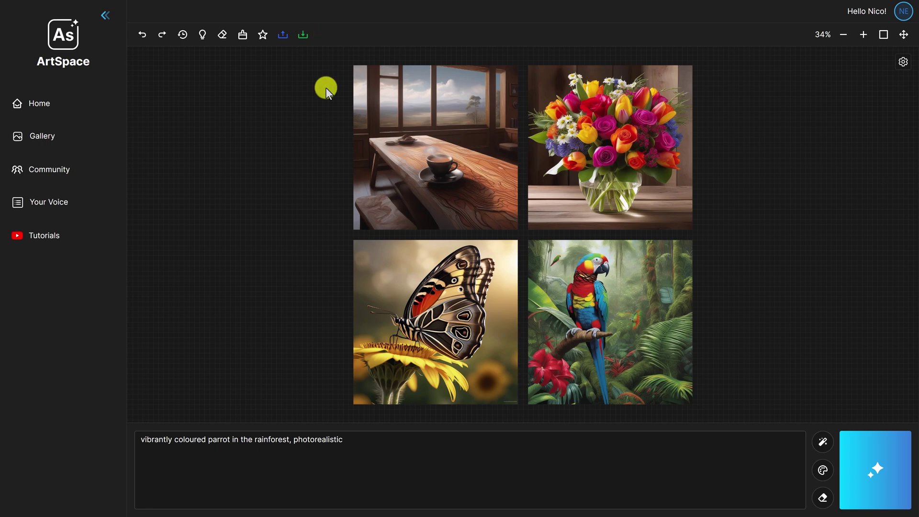
Download the selected coffee image as a PNG to the Pictures folder.
left_click(303, 35)
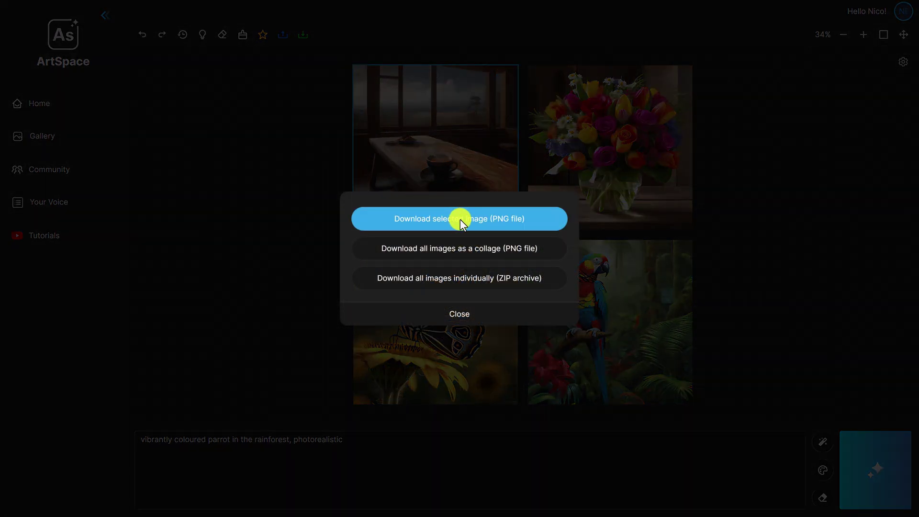
left_click(460, 218)
left_click(219, 205)
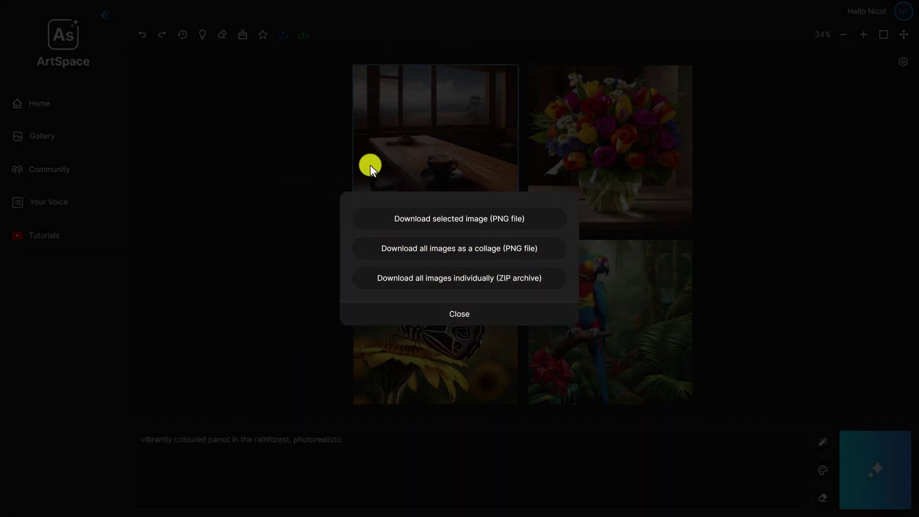
Save all images as a PNG collage and as a ZIP archive, then open the archive folder.
left_click(459, 250)
left_click(220, 204)
left_click(460, 278)
left_click(221, 205)
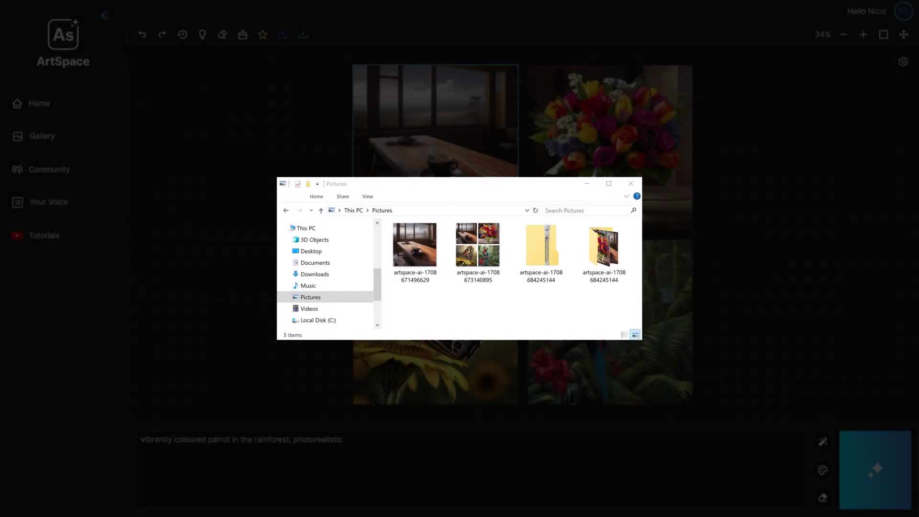
double_click(596, 259)
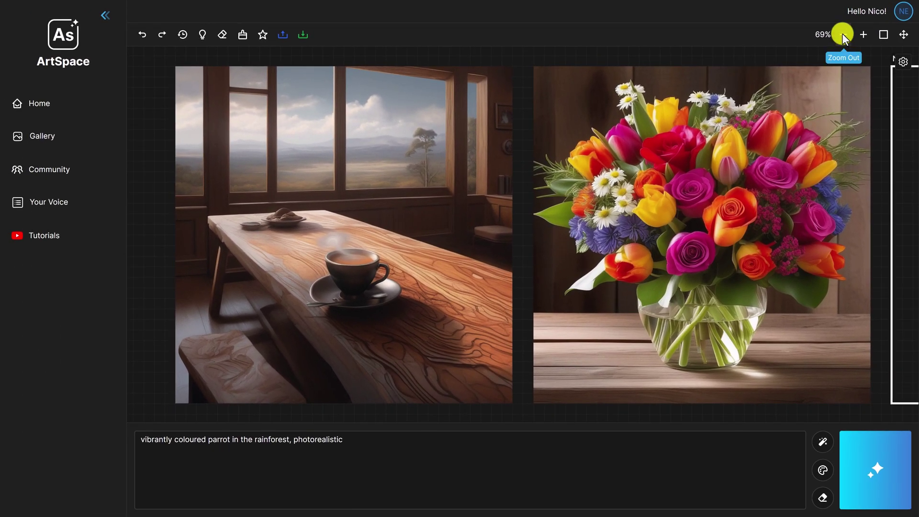
Zoom the canvas out two steps, then back in two steps to 69%.
left_click(841, 34)
left_click(842, 34)
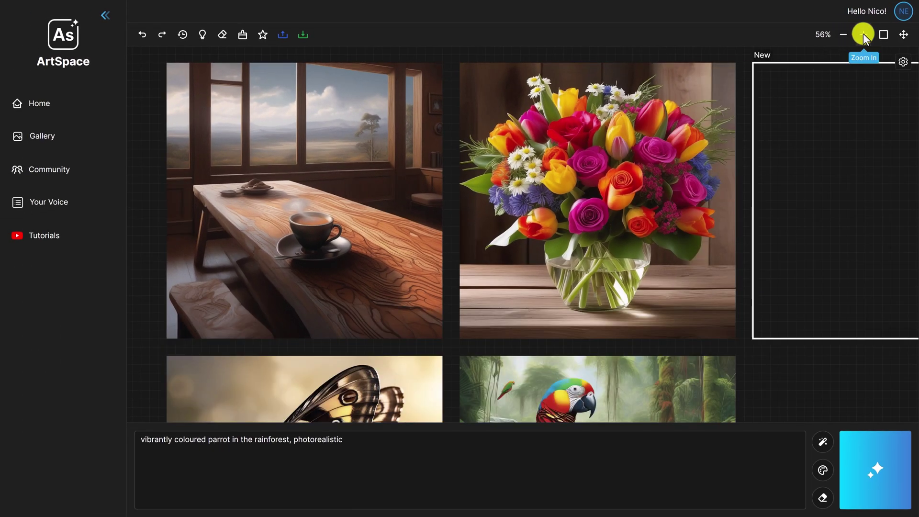
left_click(863, 34)
left_click(863, 34)
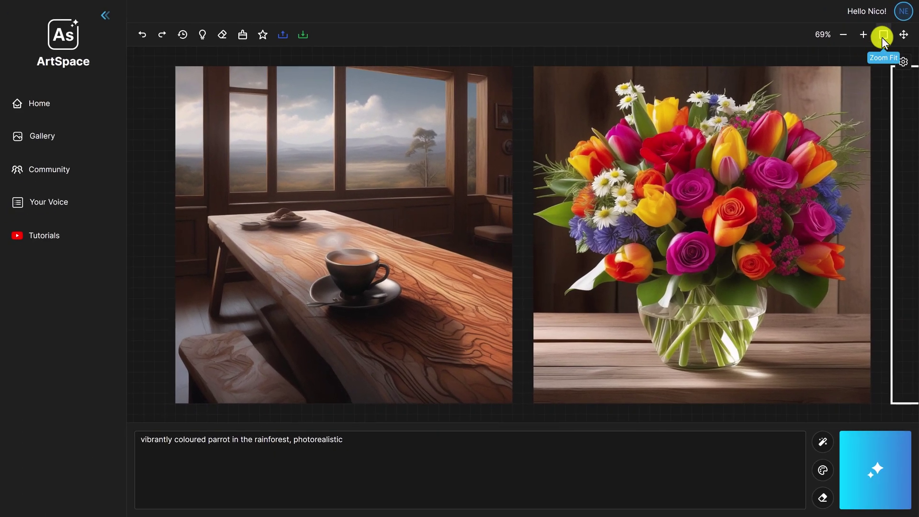
Fit all four artworks and the empty frame into view, then pan the canvas slightly.
left_click(883, 35)
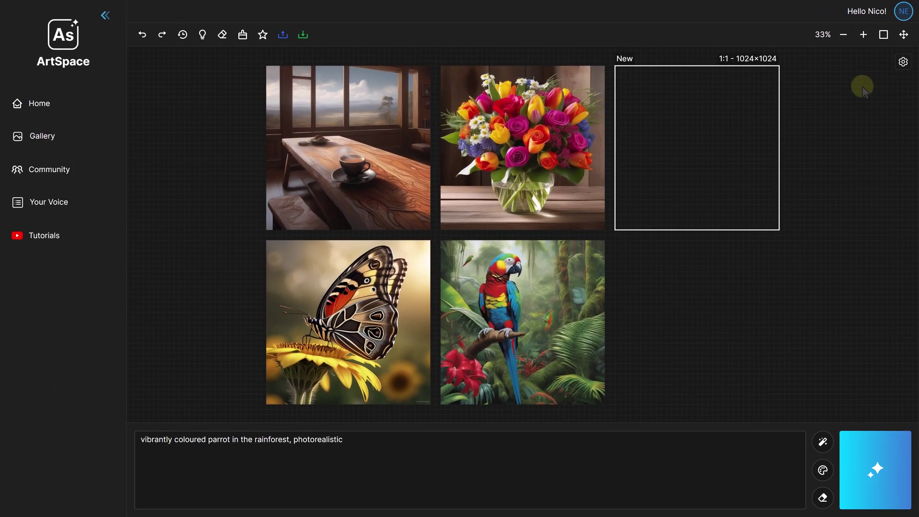
left_click(903, 35)
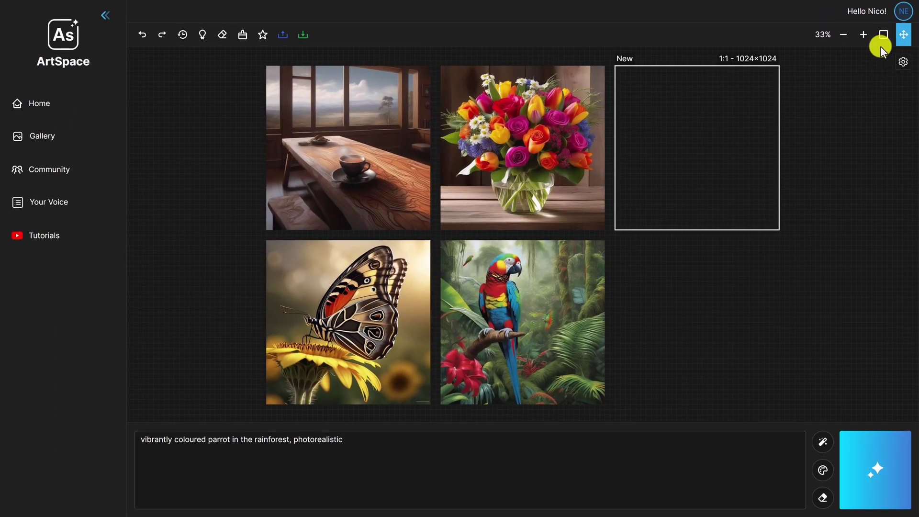
mouse_move(522, 235)
left_mouse_down()
mouse_move(594, 235)
mouse_move(594, 306)
mouse_move(527, 306)
mouse_move(522, 230)
left_mouse_up()
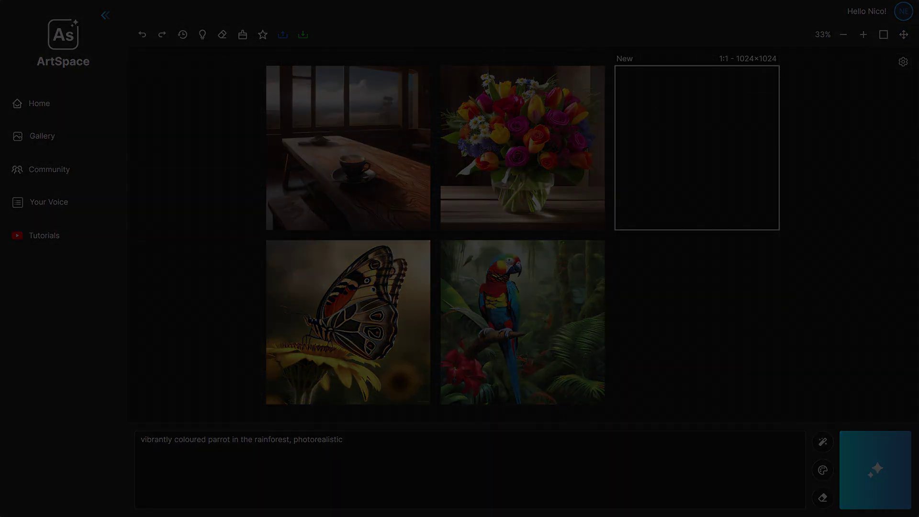